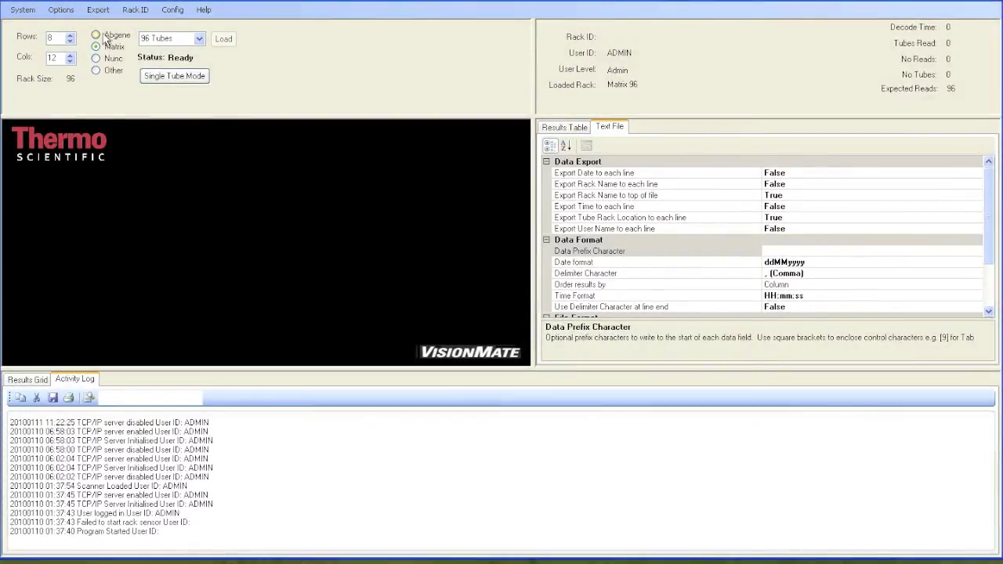
Turn on VisionMate's TCP/IP server and view its log at 192.168.57.129, port 8000.
left_click(98, 9)
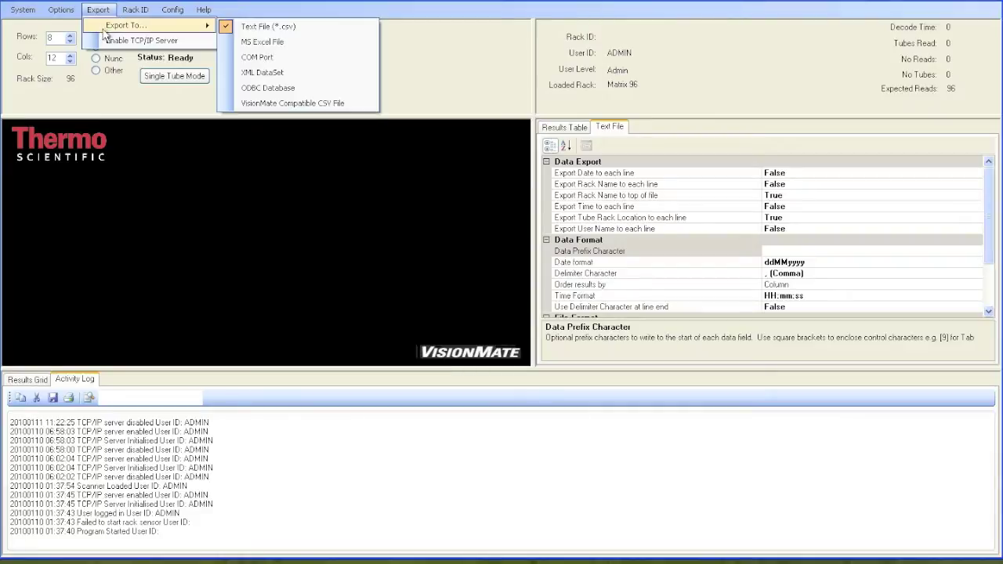
left_click(106, 40)
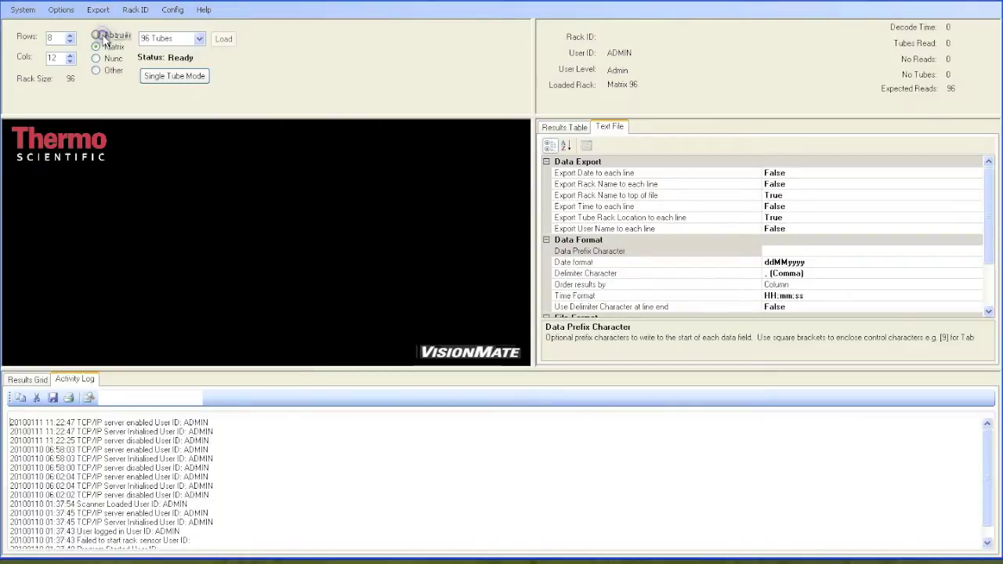
left_click(169, 11)
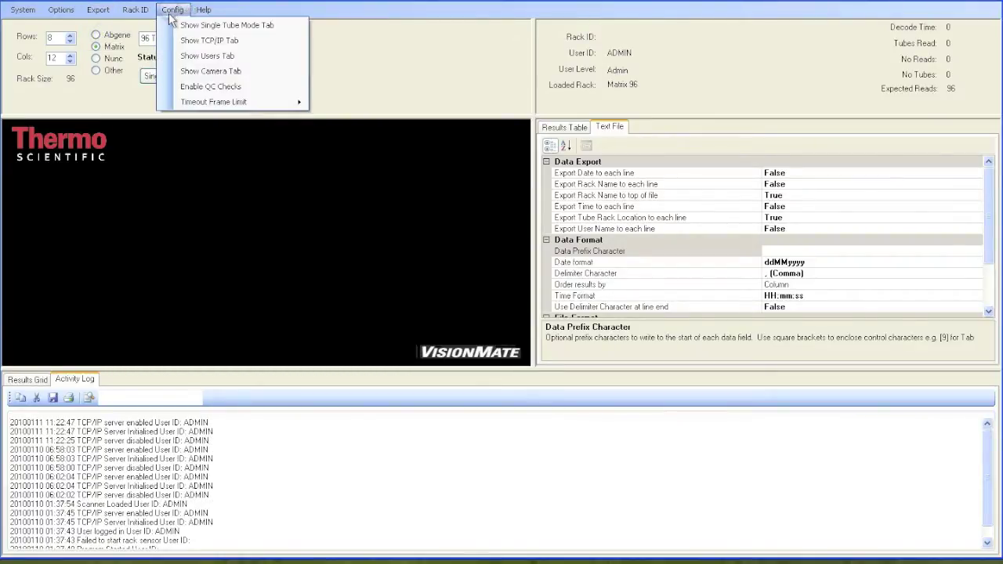
left_click(172, 39)
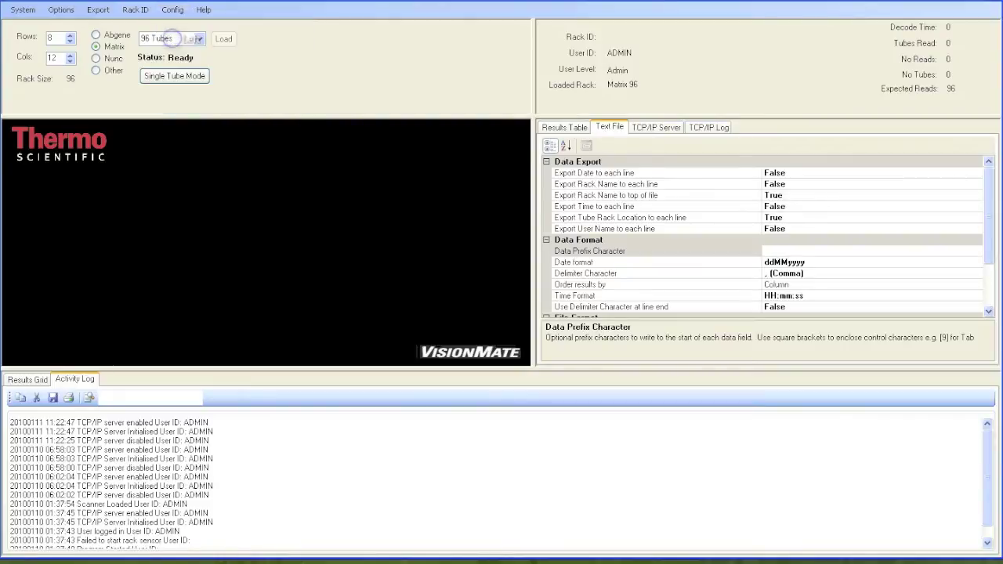
left_click(709, 127)
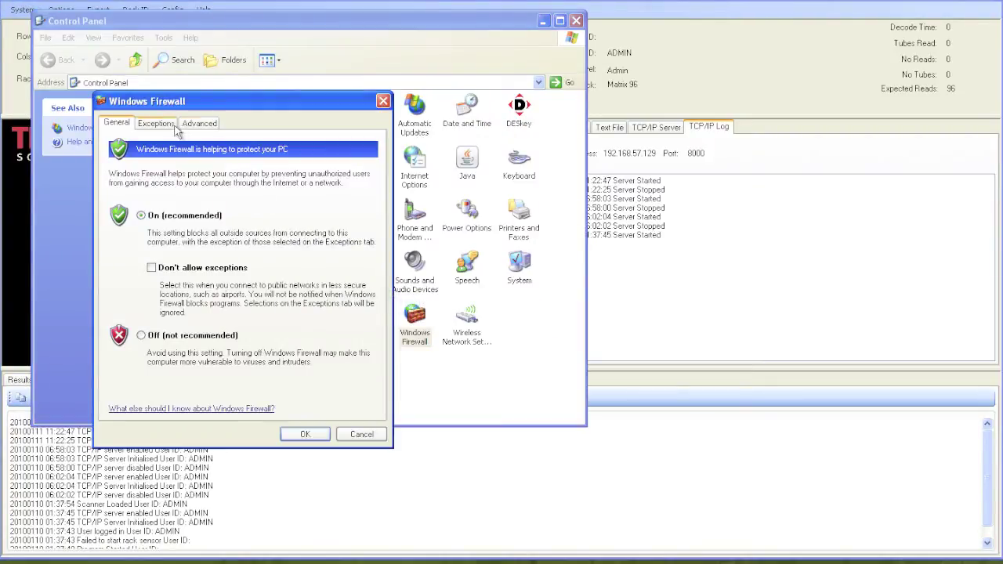
Check the VisionMate firewall exception's port details to confirm TCP port 8000 is allowed.
left_click(161, 123)
scroll(223, 268, "down", 1)
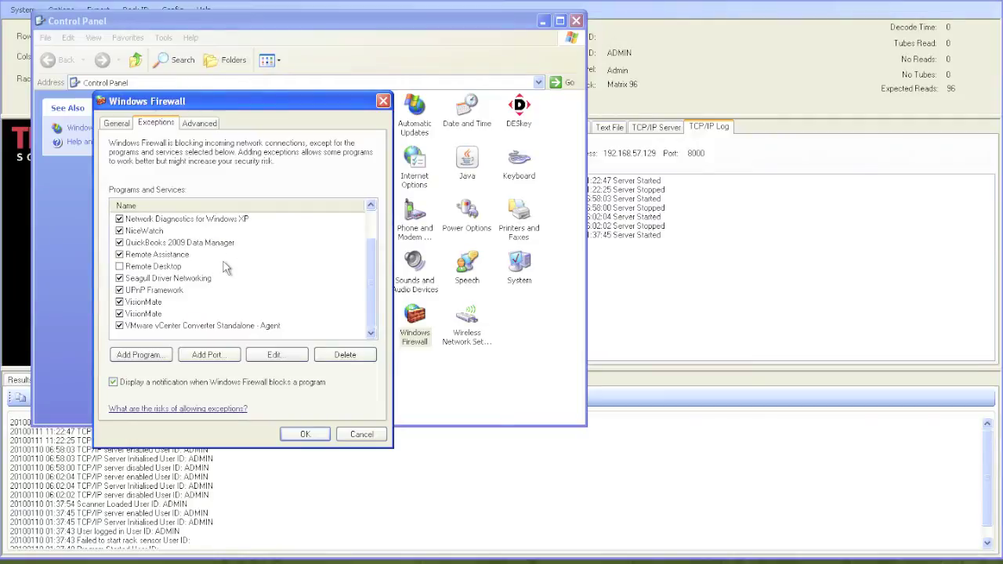
left_click(189, 315)
left_click(273, 355)
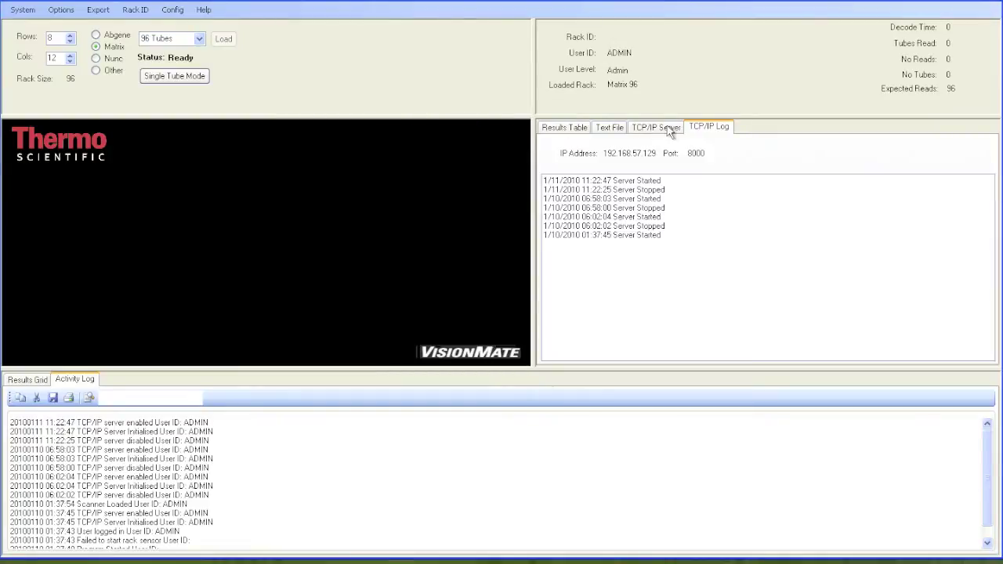
Set the TCP/IP Server option 'Export Tube Rack Location to each line' to True.
left_click(671, 130)
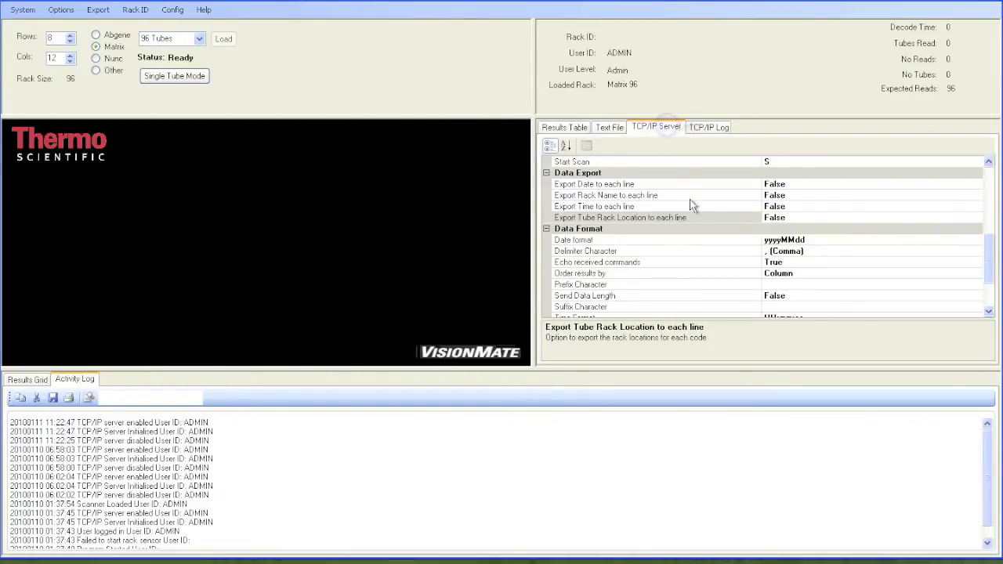
left_click(784, 208)
left_click(923, 215)
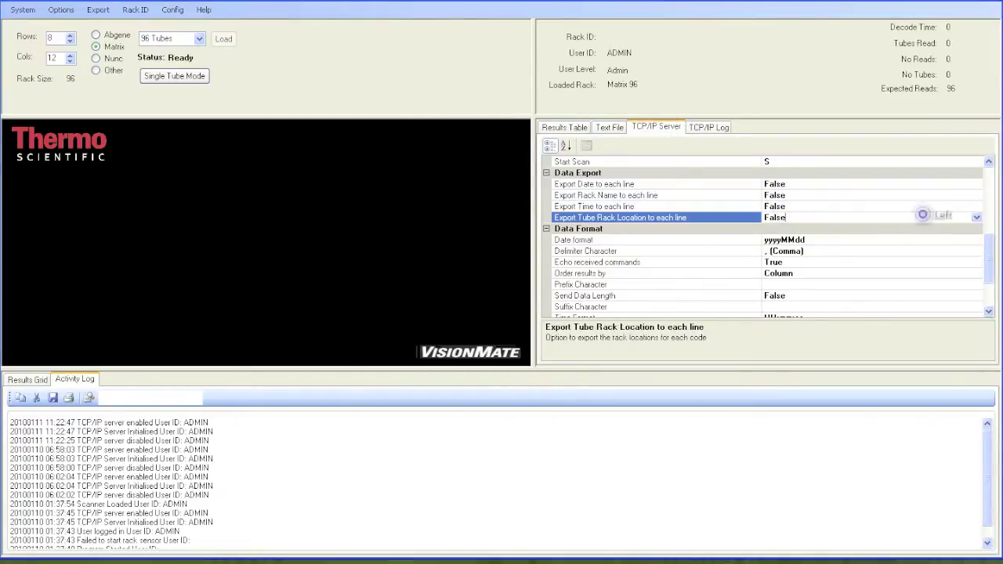
left_click(977, 219)
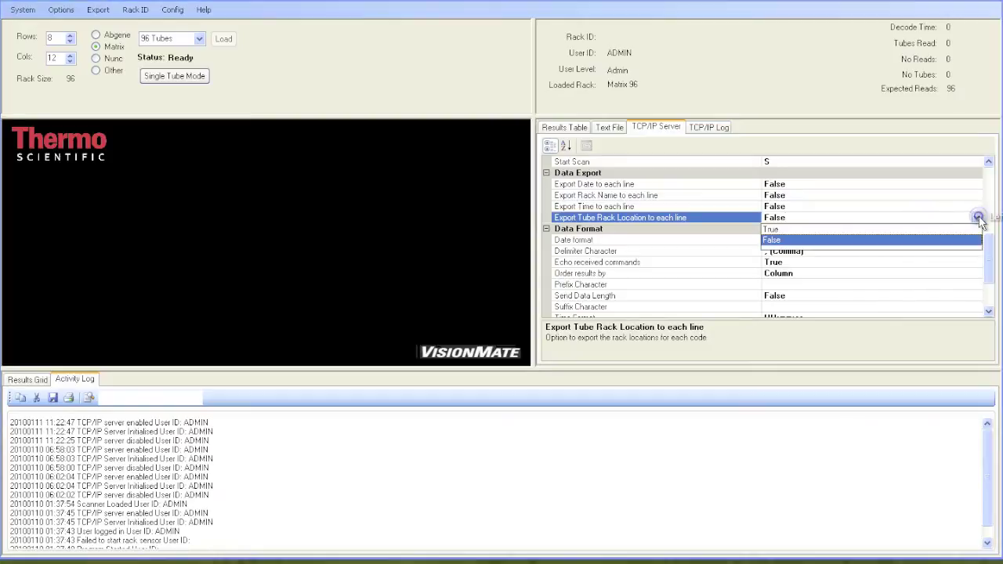
left_click(931, 229)
left_click(912, 250)
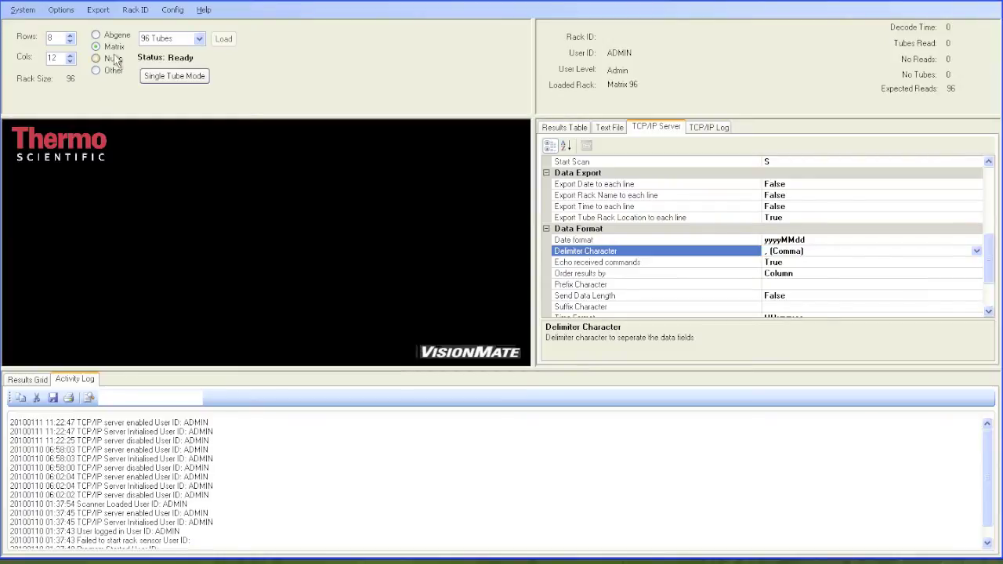
left_click(69, 11)
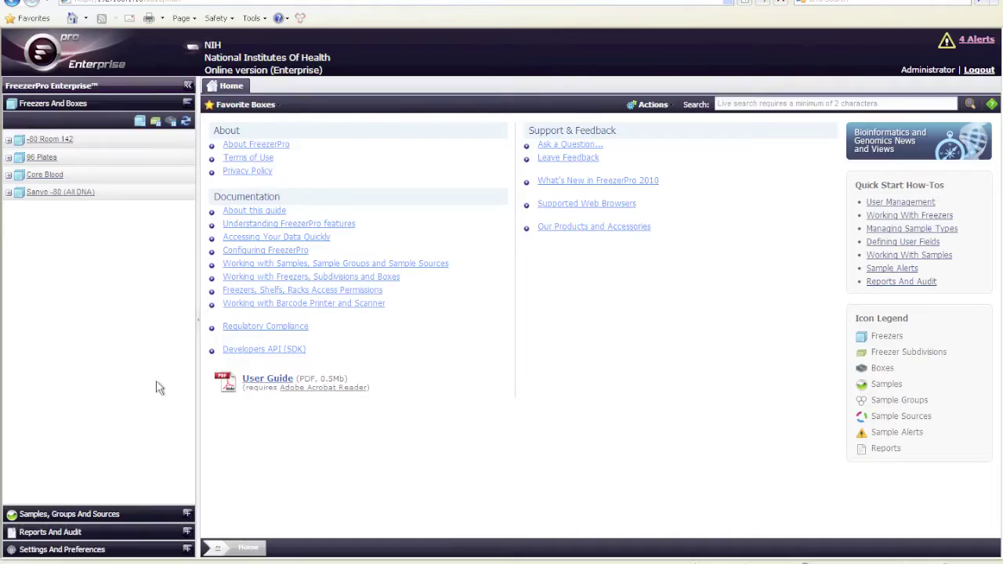
Check the VisionMate 96 Scanner settings in General Preferences: IP 192.168.57.129, port 8000.
left_click(148, 553)
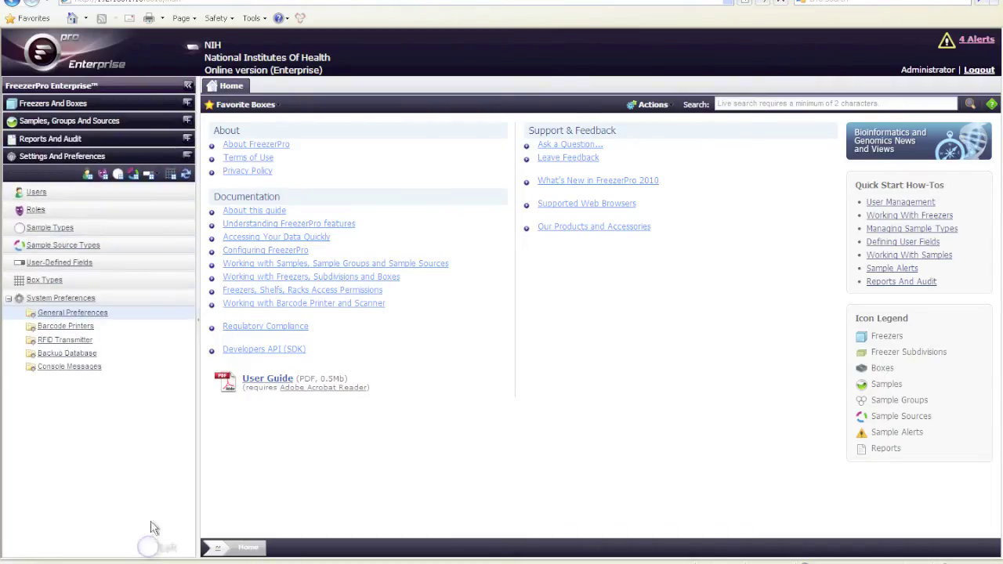
left_click(93, 316)
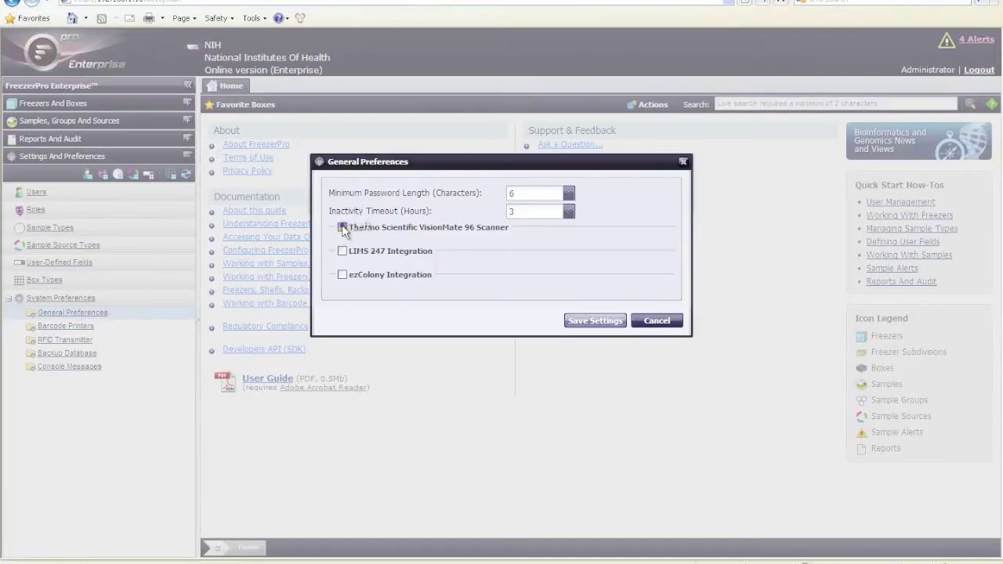
left_click(512, 248)
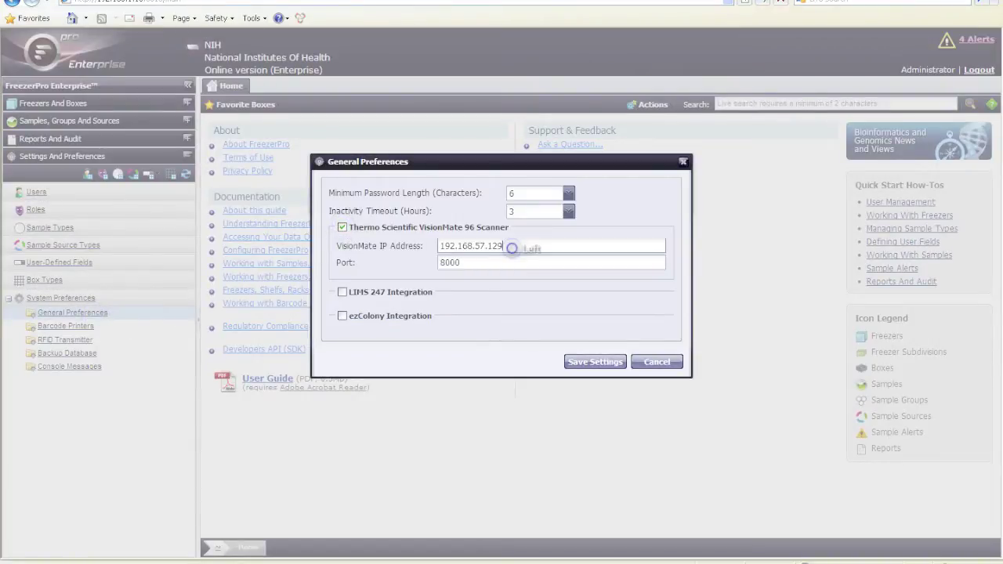
left_click(512, 264)
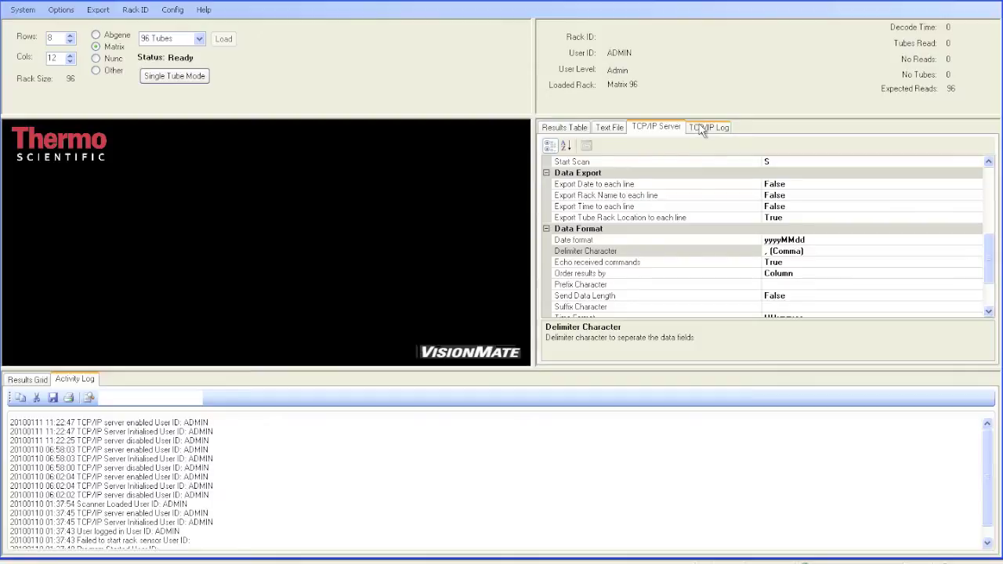
View the TCP/IP Log tab showing address 192.168.57.129 and port 8000.
left_click(699, 127)
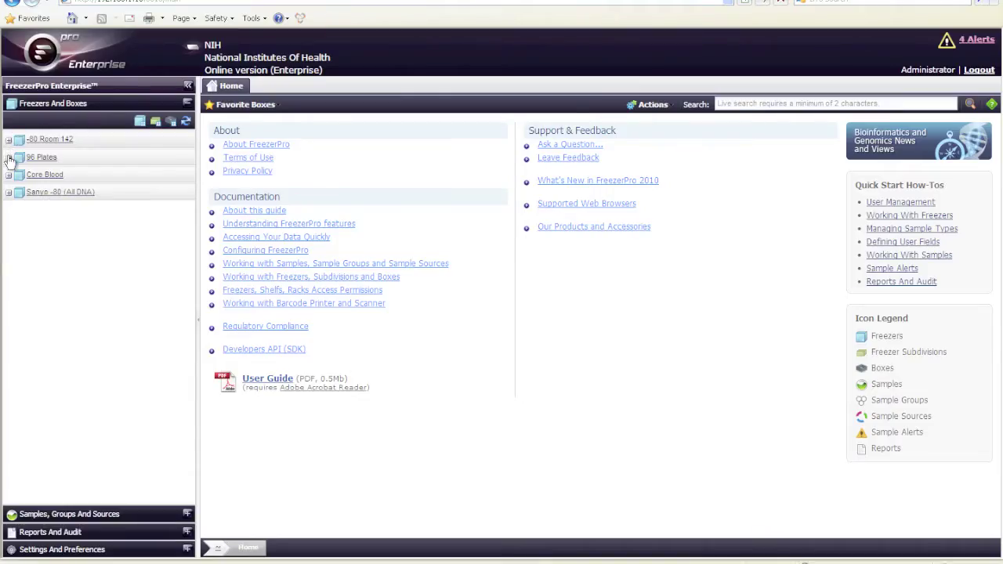
Add a 96 (12 x 8) Well Plate box named Demo 1 to Door 1, Rack 4, and open it.
left_click(8, 157)
left_click(20, 171)
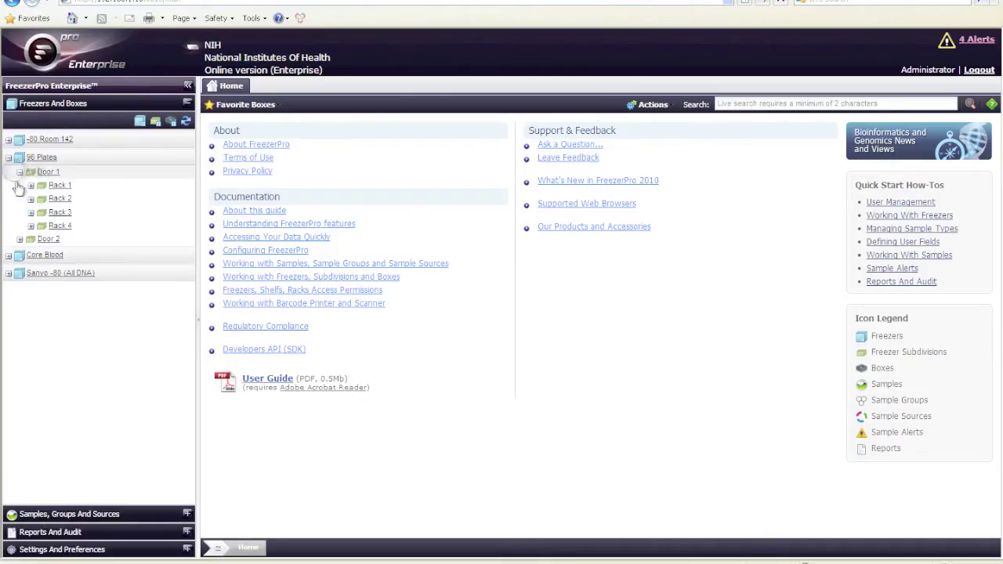
left_click(60, 226)
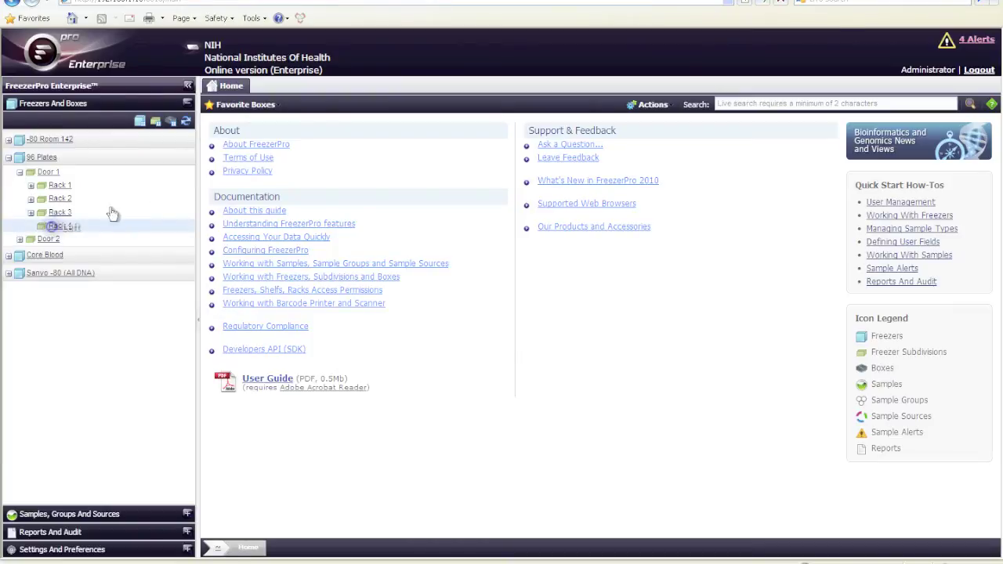
left_click(171, 121)
type("Demo 1")
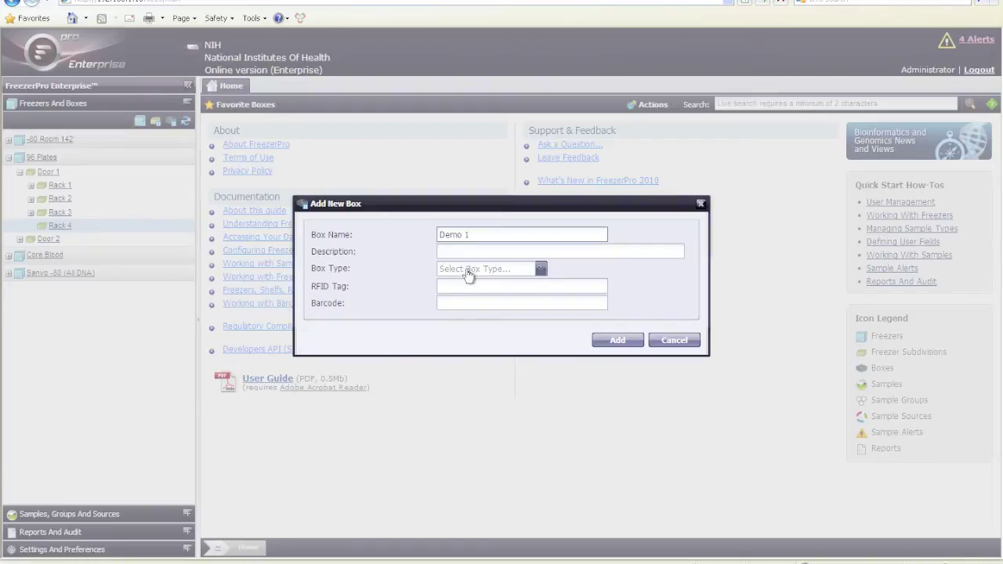
left_click(468, 270)
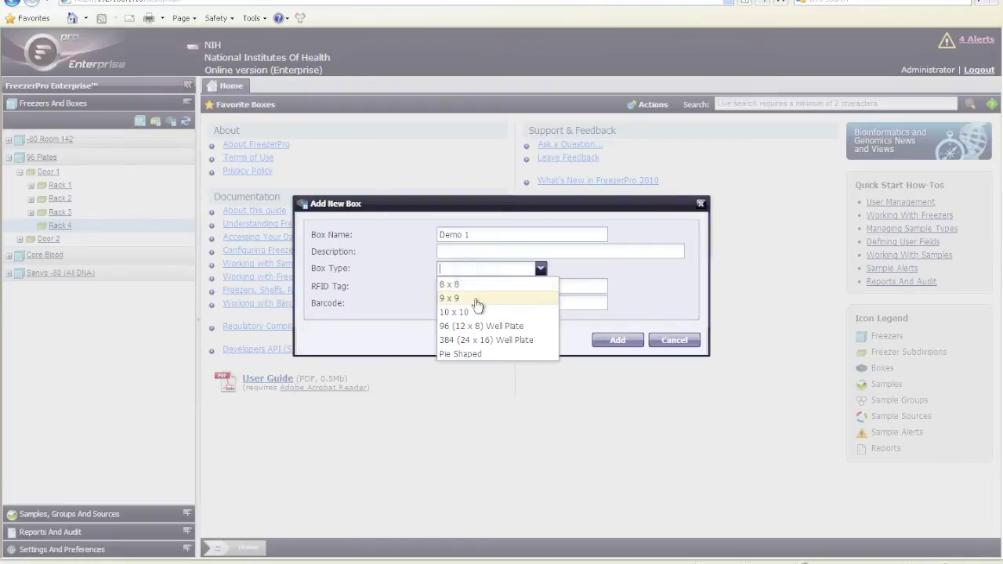
left_click(478, 325)
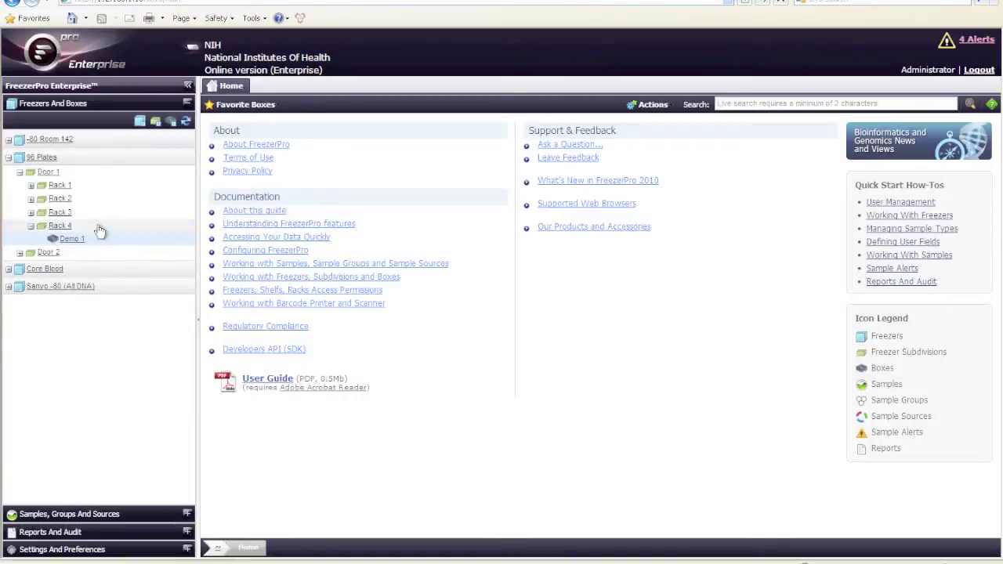
left_click(61, 239)
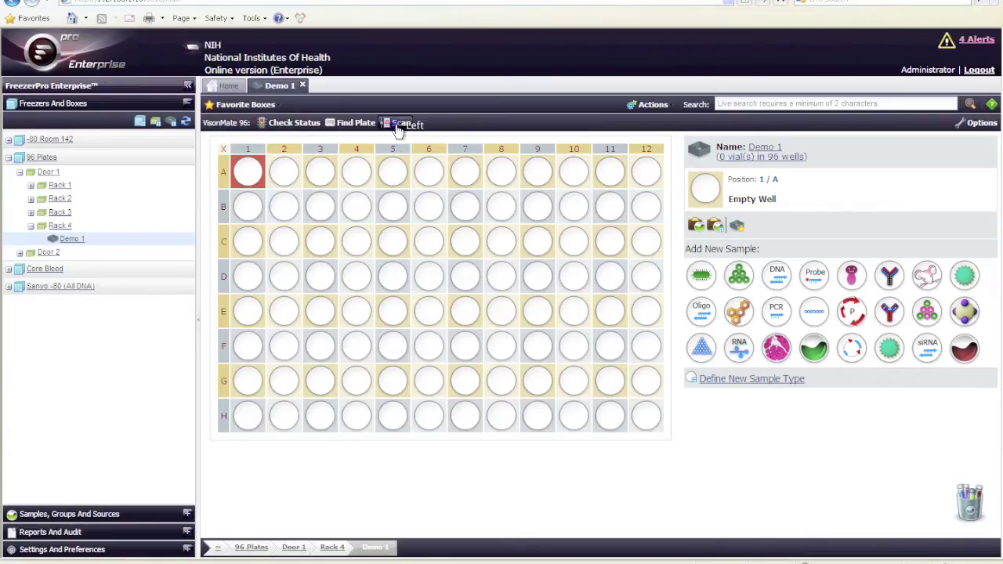
Set the VisionMate Scan's sample type to Core Blood and sample group to VisionMate Demo.
left_click(398, 124)
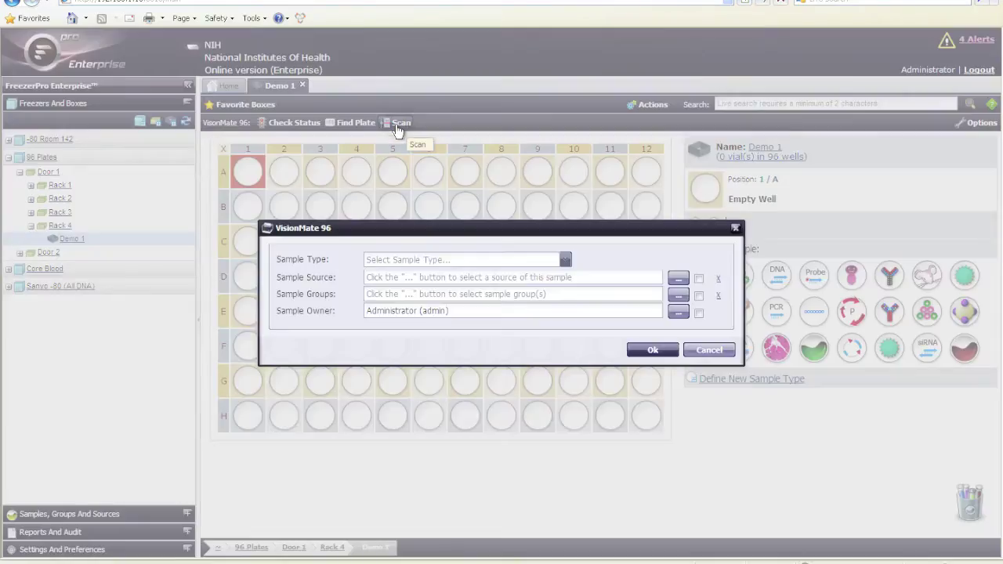
left_click(440, 262)
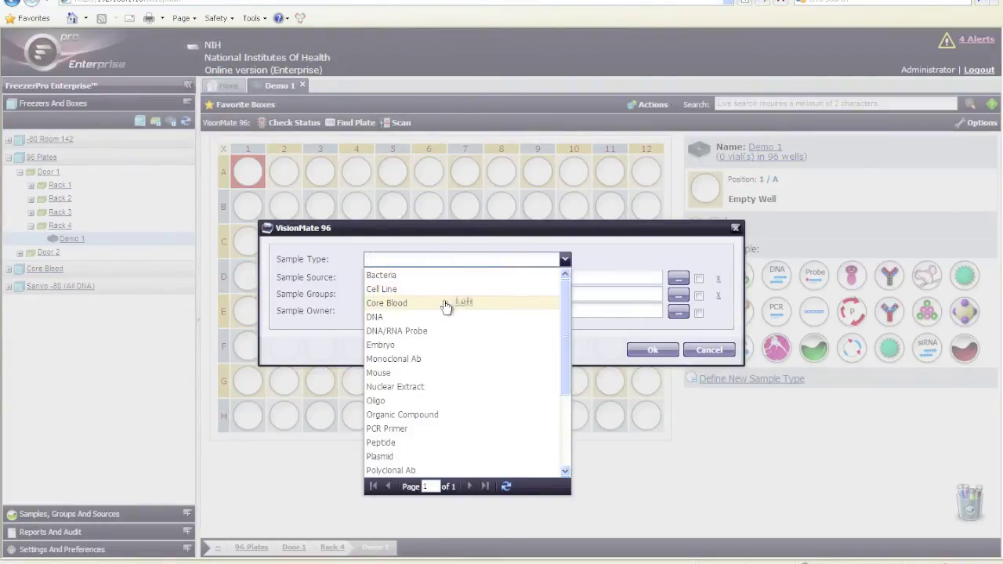
left_click(446, 304)
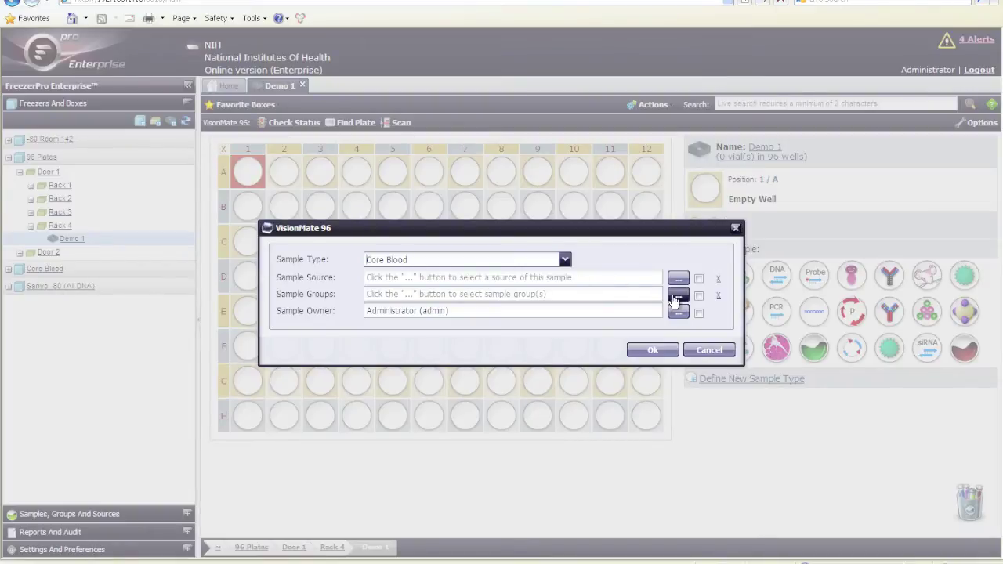
left_click(677, 297)
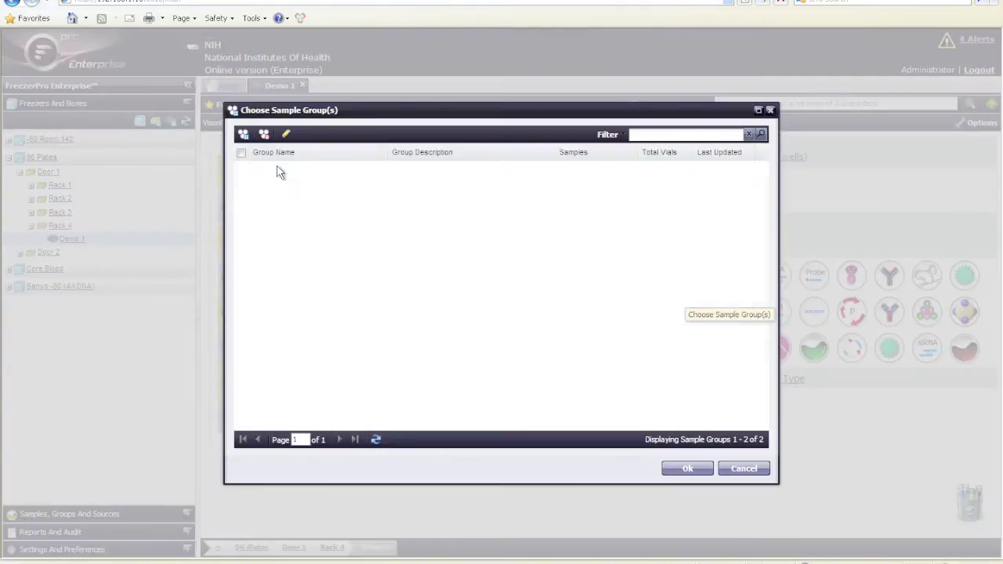
left_click(243, 183)
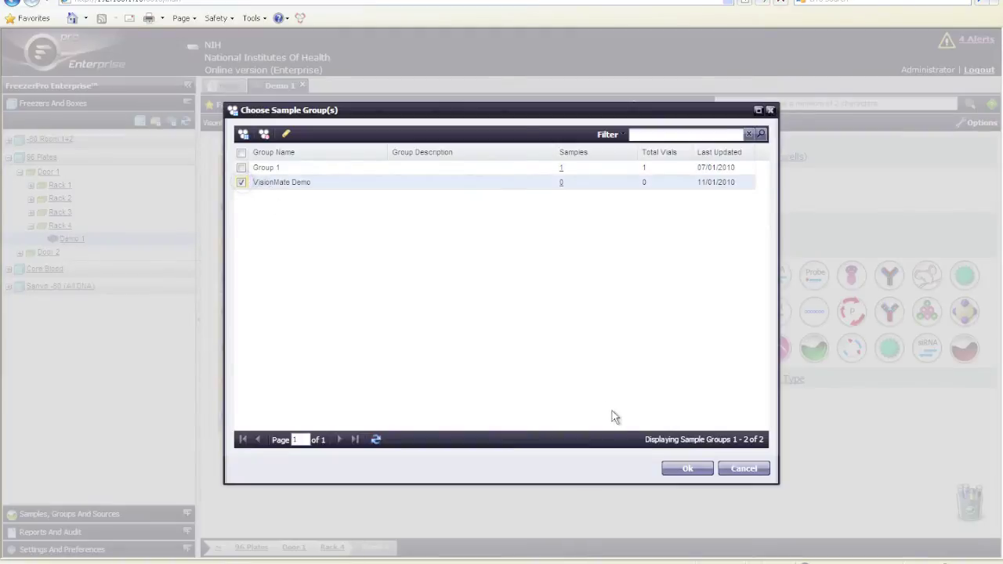
left_click(677, 474)
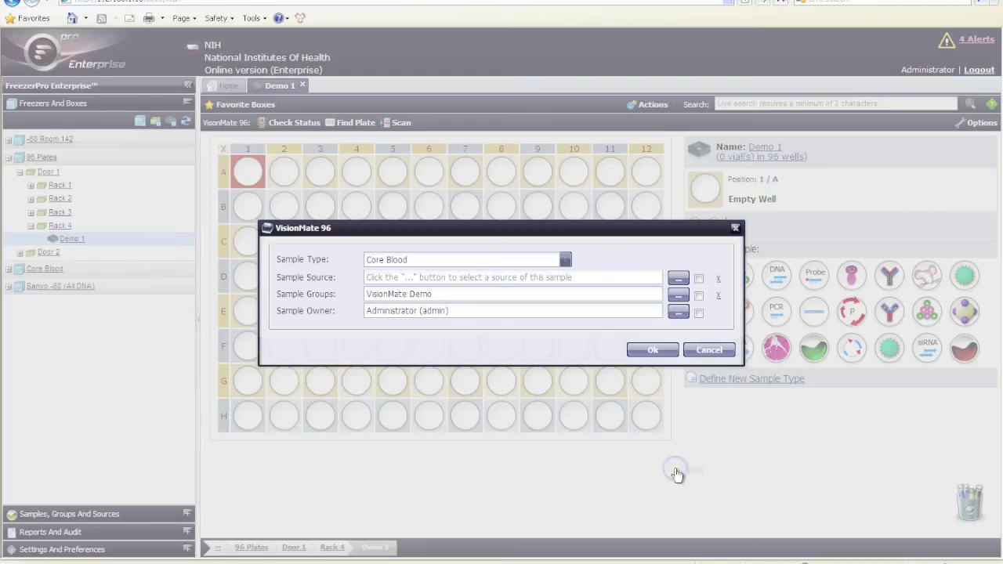
Scan 96 Core Blood vials into the plate and review well A1's sample details.
left_click(650, 351)
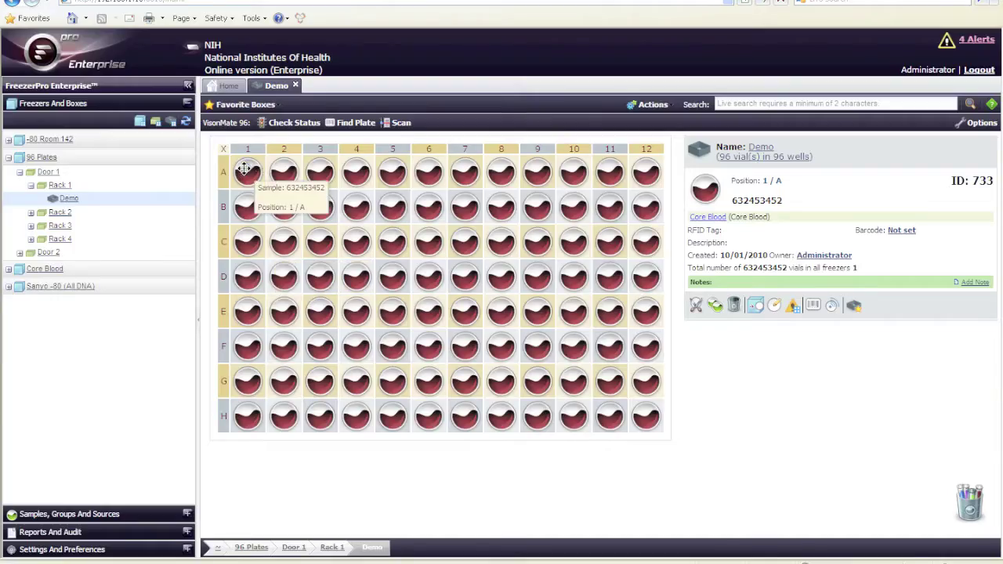
left_click(244, 170)
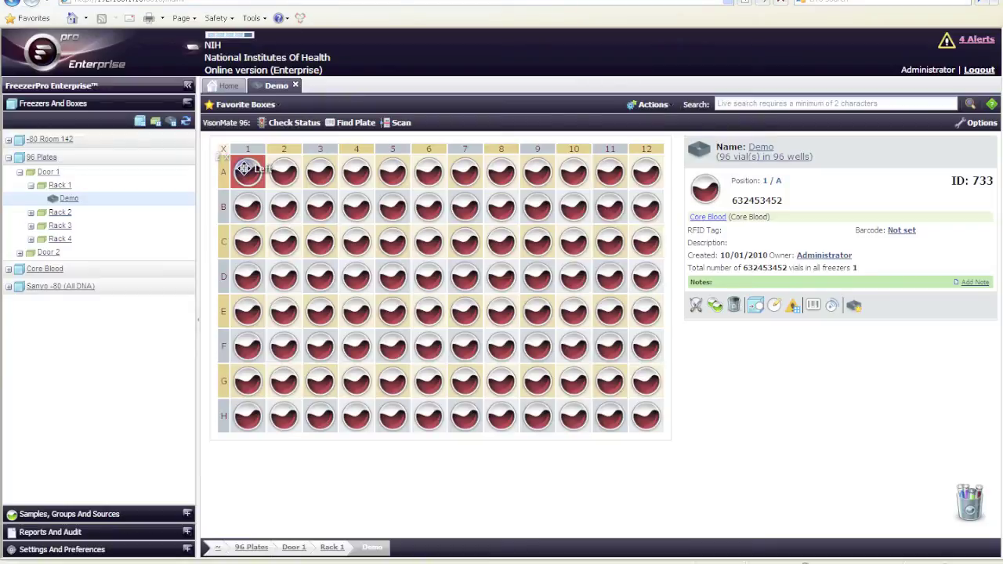
double_click(245, 170)
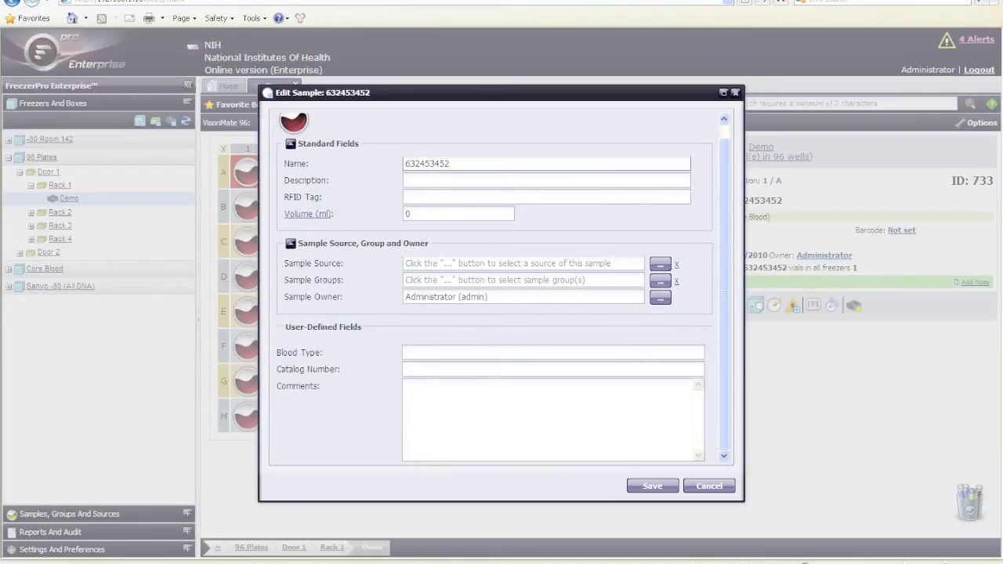
left_click(694, 481)
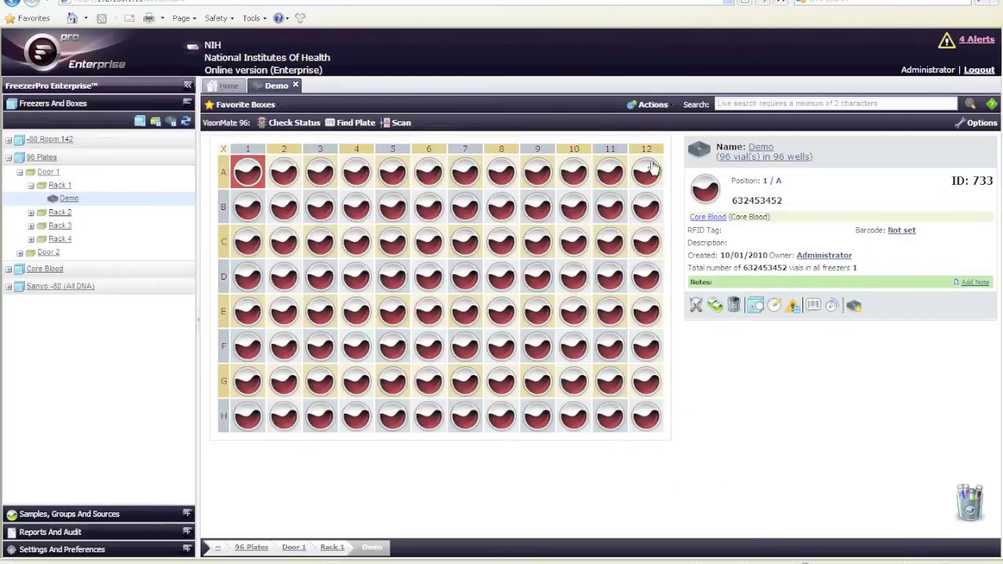
left_click(649, 107)
Rescan the Demo plate, removing the missing vials so 94 remain.
left_click(400, 126)
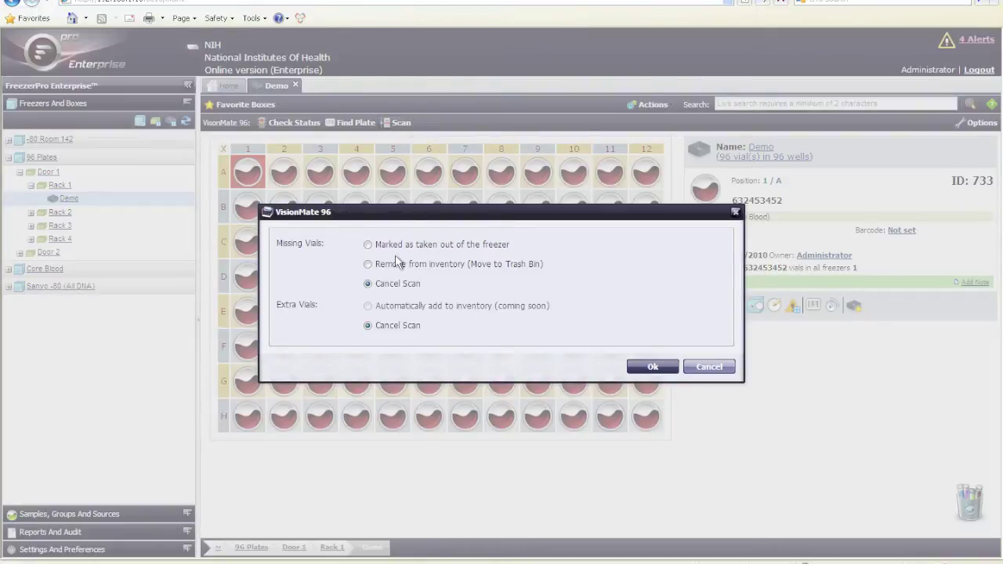
left_click(639, 364)
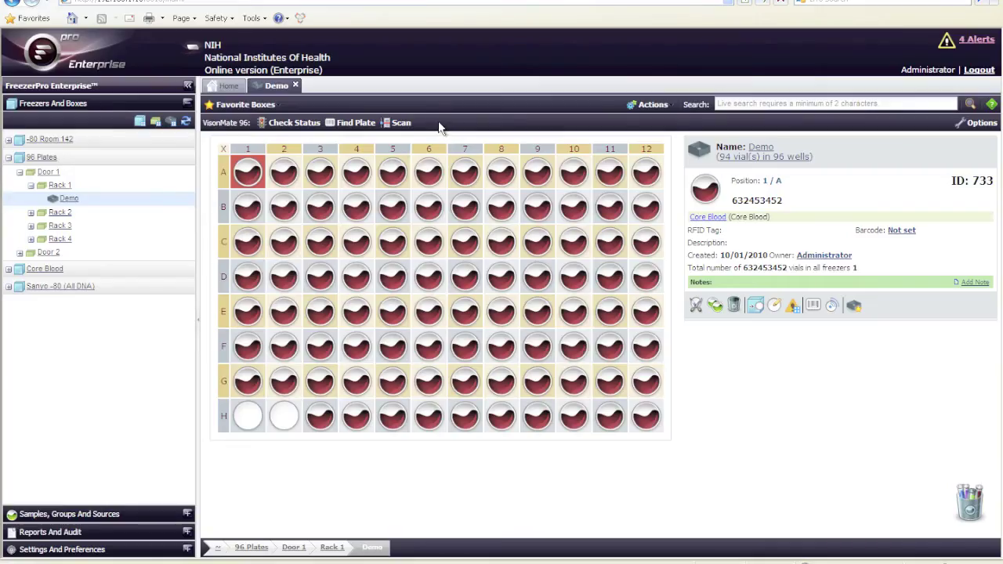